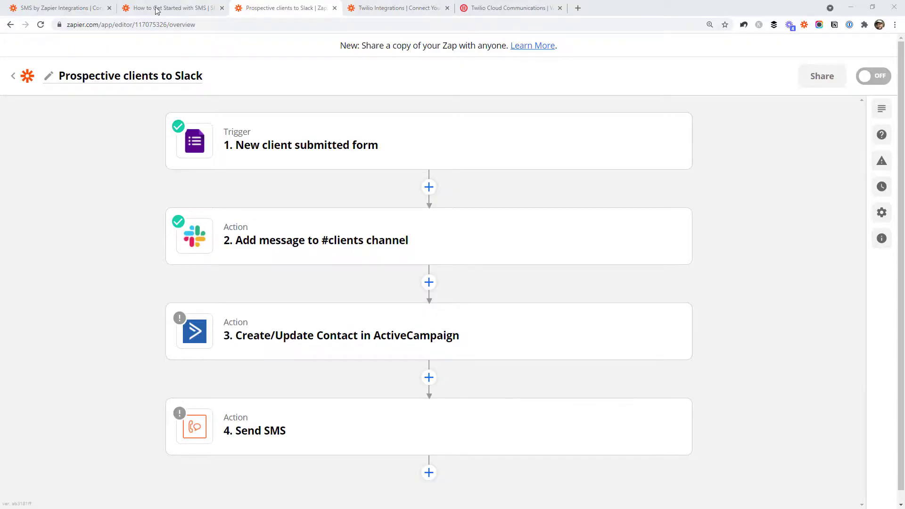
Switch to the 'SMS by Zapier Integrations' browser tab
{"action": "left_click", "coordinate": [59, 7]}
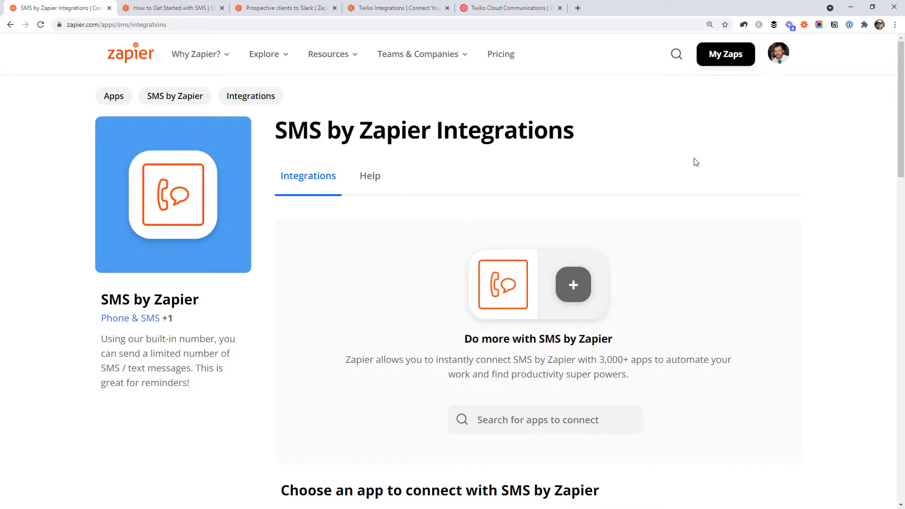
Review the Send SMS action description, then go to the SMS by Zapier help articles
{"action": "left_click", "coordinate": [347, 64]}
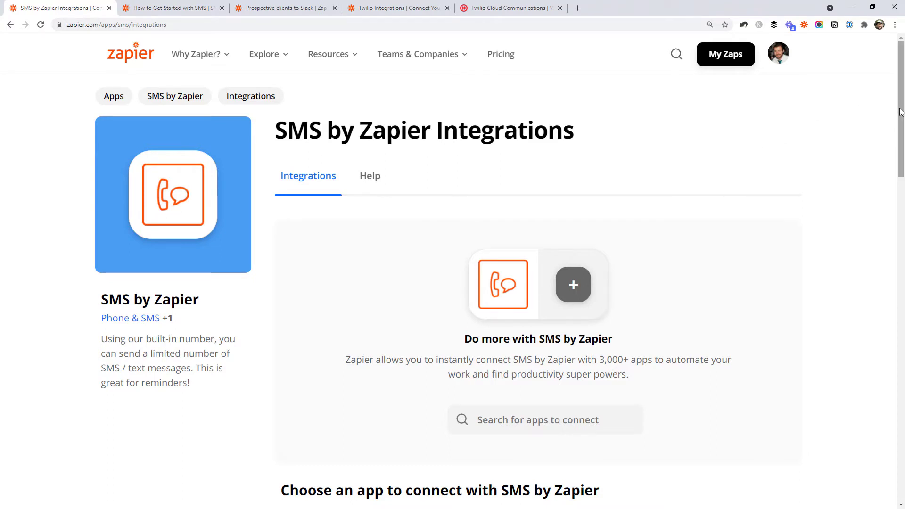
{"action": "left_click_drag", "start_coordinate": [900, 112], "coordinate": [899, 448]}
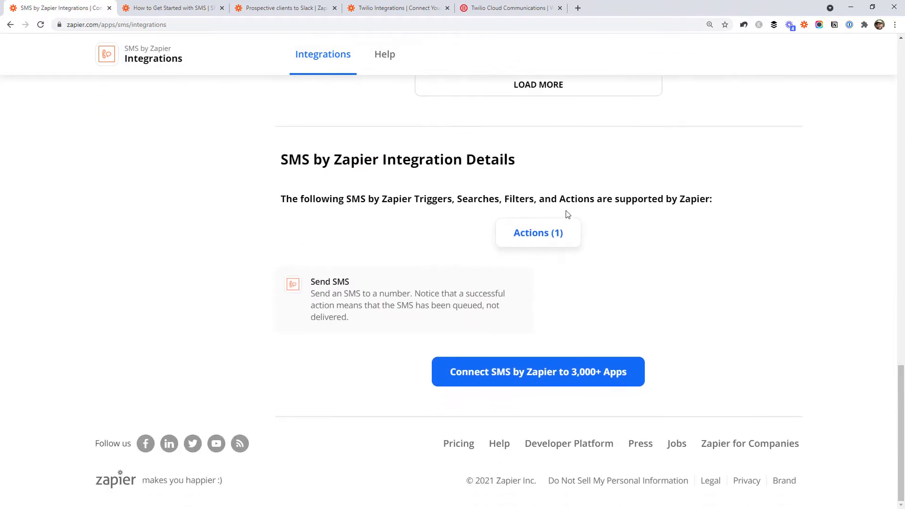
{"action": "left_click_drag", "start_coordinate": [372, 328], "coordinate": [292, 282]}
{"action": "left_click", "coordinate": [218, 276]}
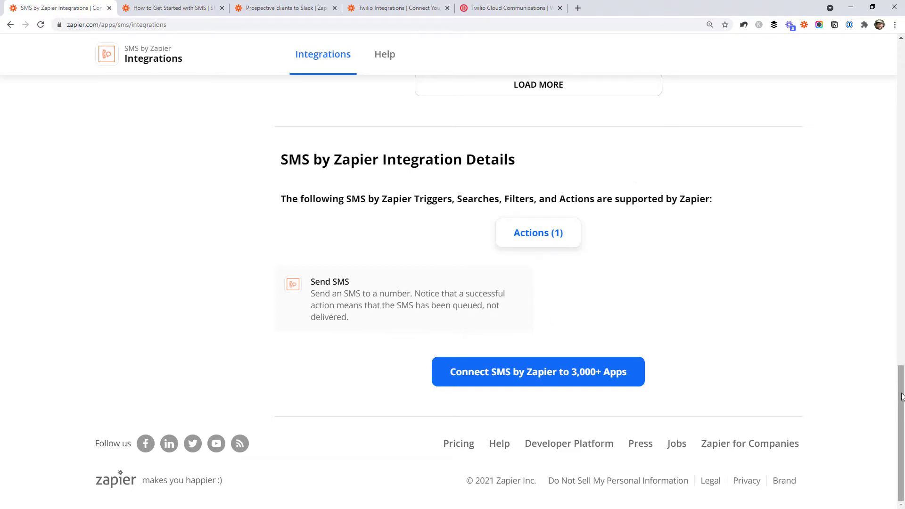
{"action": "scroll", "coordinate": [890, 394], "scroll_direction": "up", "scroll_amount": 20}
{"action": "left_click", "coordinate": [376, 179]}
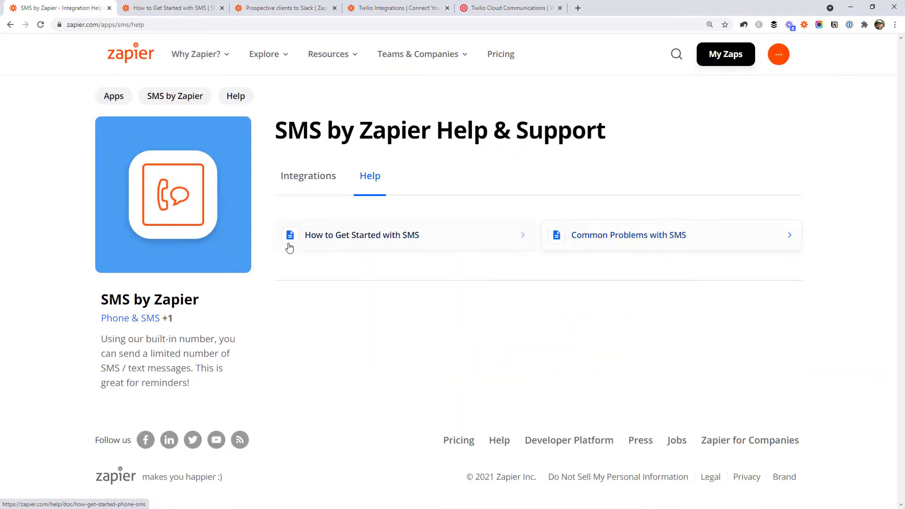
Read the SMS limits: US and UK only, verified to number, 15 messages per hour
{"action": "left_click", "coordinate": [189, 4]}
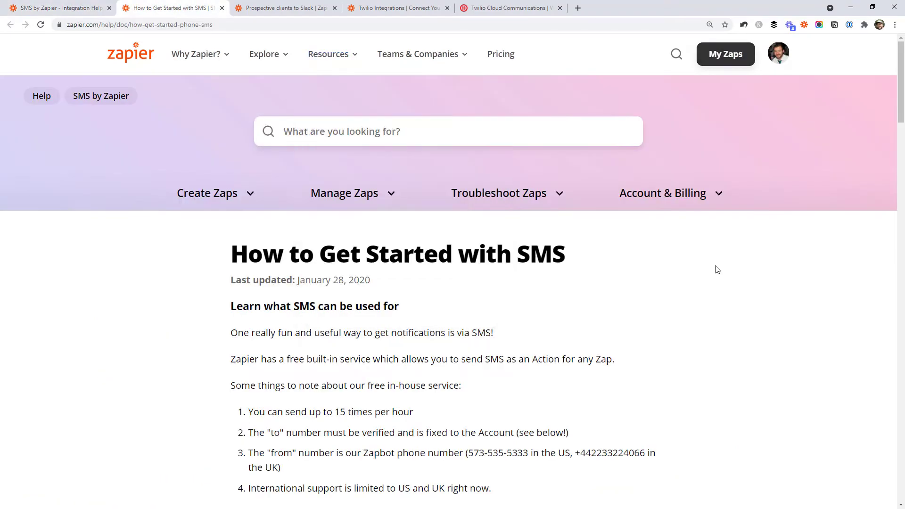
{"action": "scroll", "coordinate": [775, 244], "scroll_direction": "down", "scroll_amount": 3}
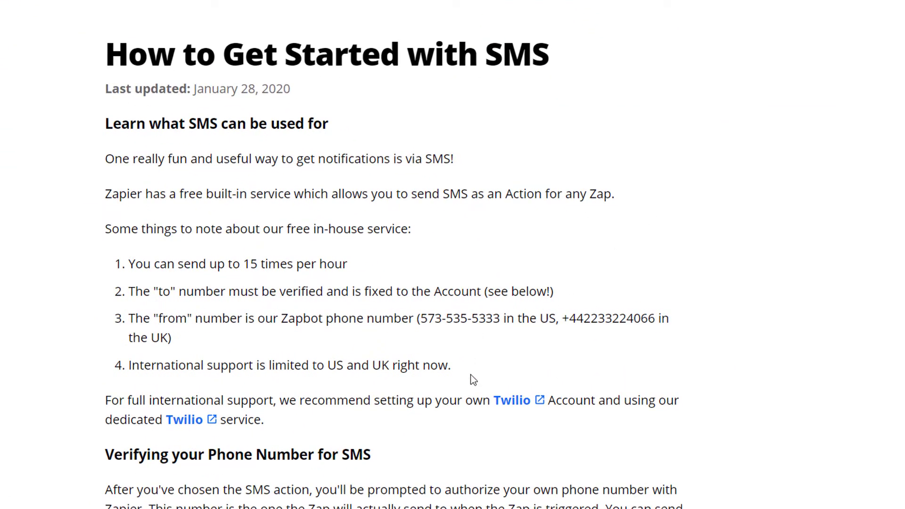
{"action": "left_click_drag", "start_coordinate": [449, 367], "coordinate": [271, 366]}
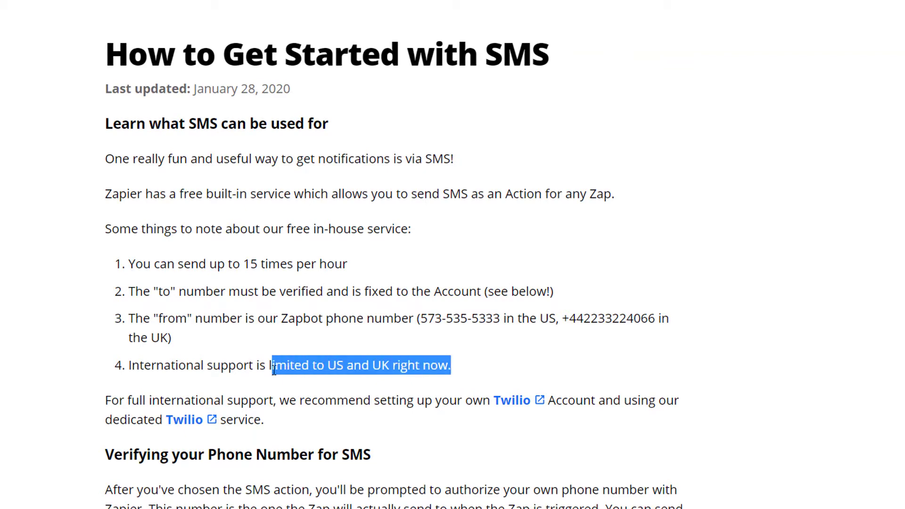
{"action": "left_click", "coordinate": [490, 350]}
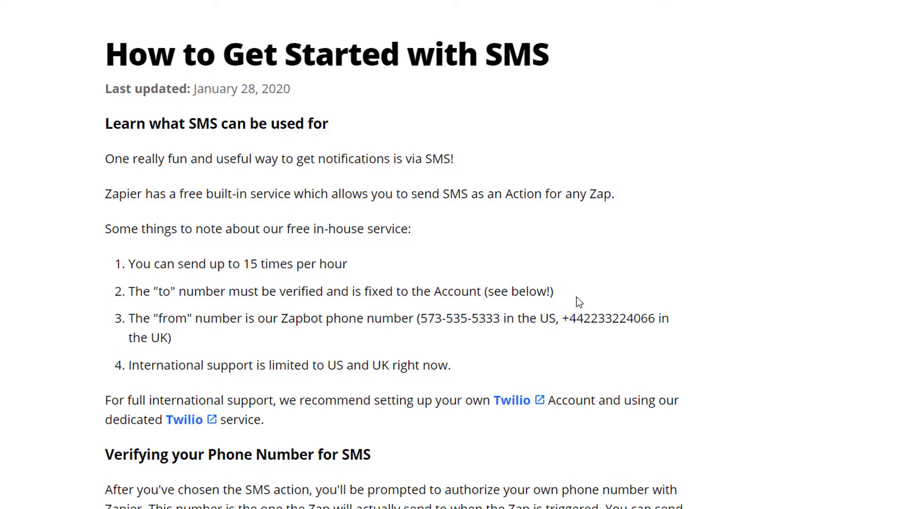
{"action": "left_click_drag", "start_coordinate": [554, 292], "coordinate": [129, 294]}
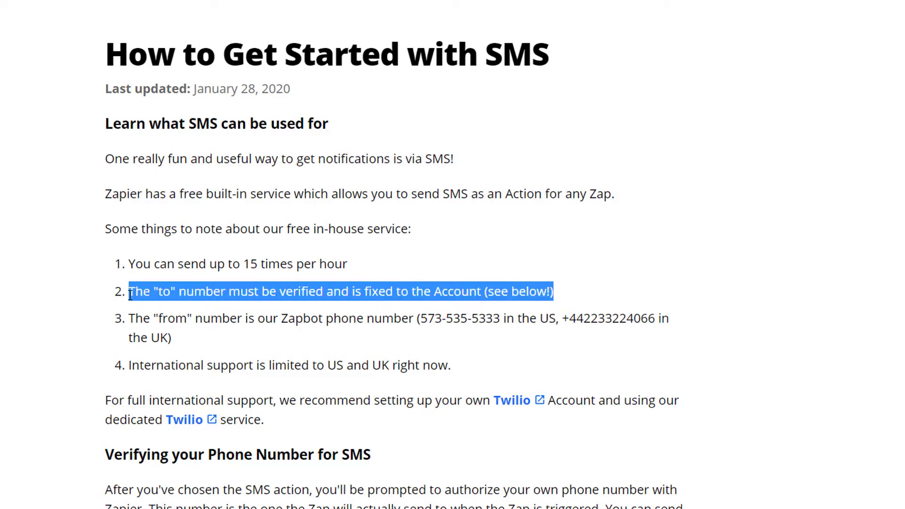
{"action": "left_click", "coordinate": [329, 295]}
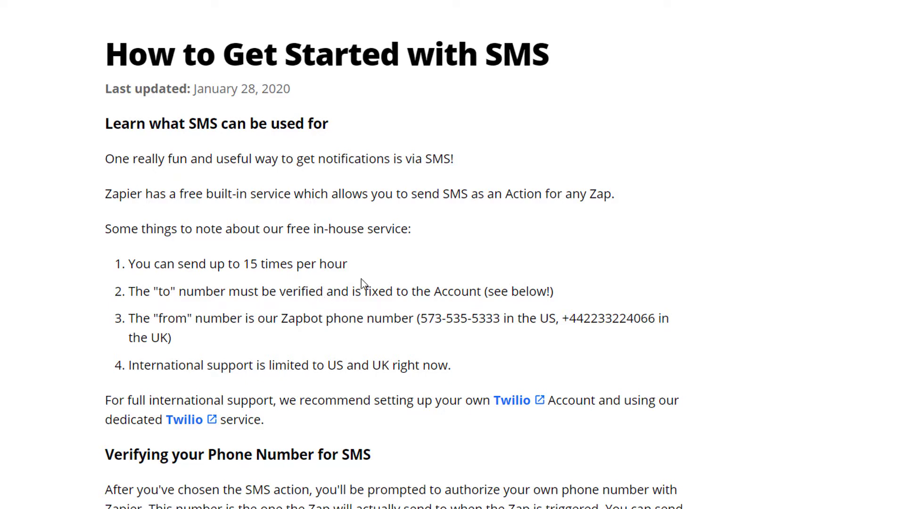
{"action": "left_click_drag", "start_coordinate": [370, 266], "coordinate": [126, 264]}
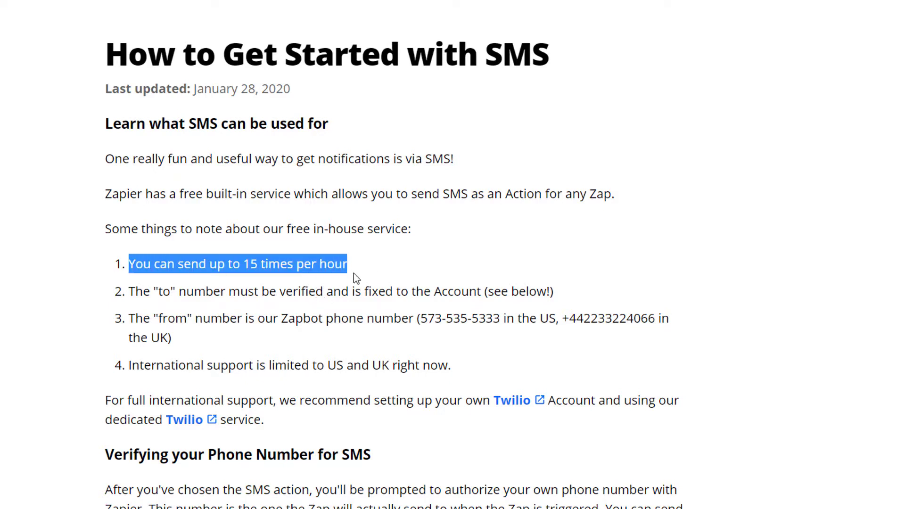
{"action": "left_click", "coordinate": [411, 279]}
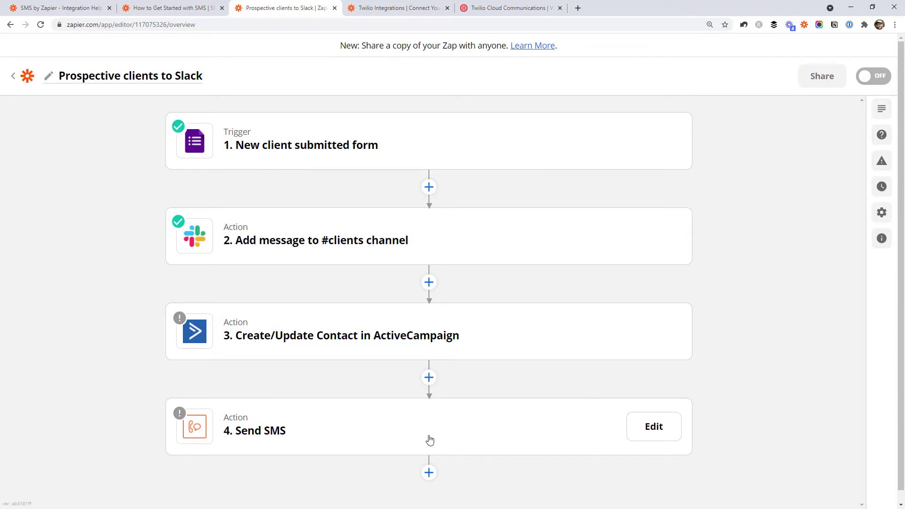
{"action": "left_click", "coordinate": [487, 429]}
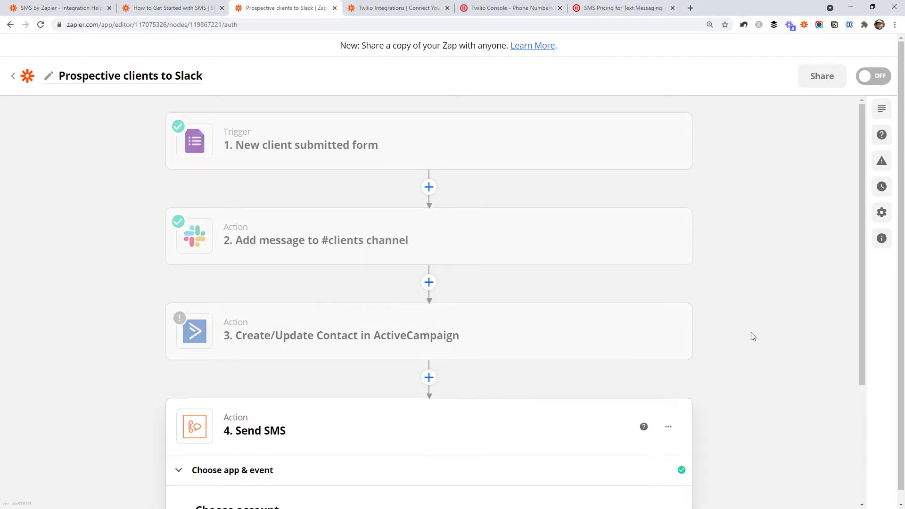
{"action": "left_click", "coordinate": [422, 380]}
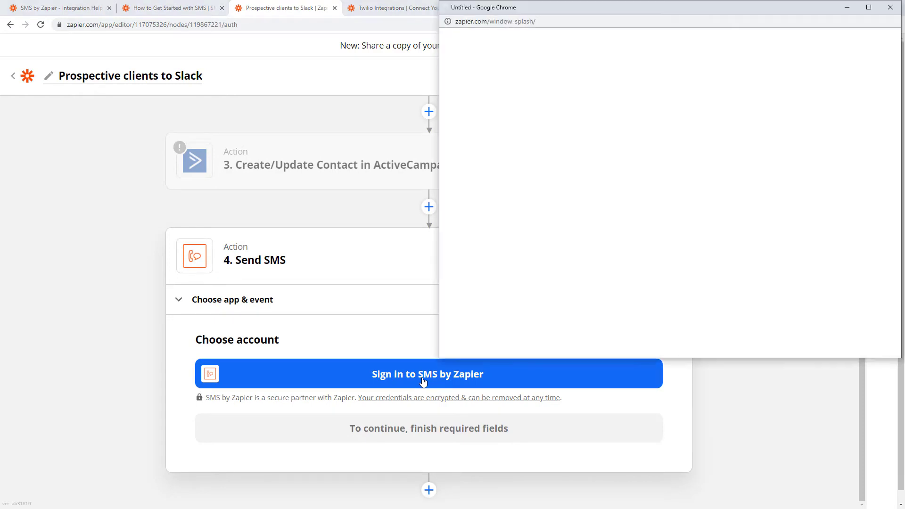
{"action": "scroll", "coordinate": [643, 259], "scroll_direction": "down", "scroll_amount": 1}
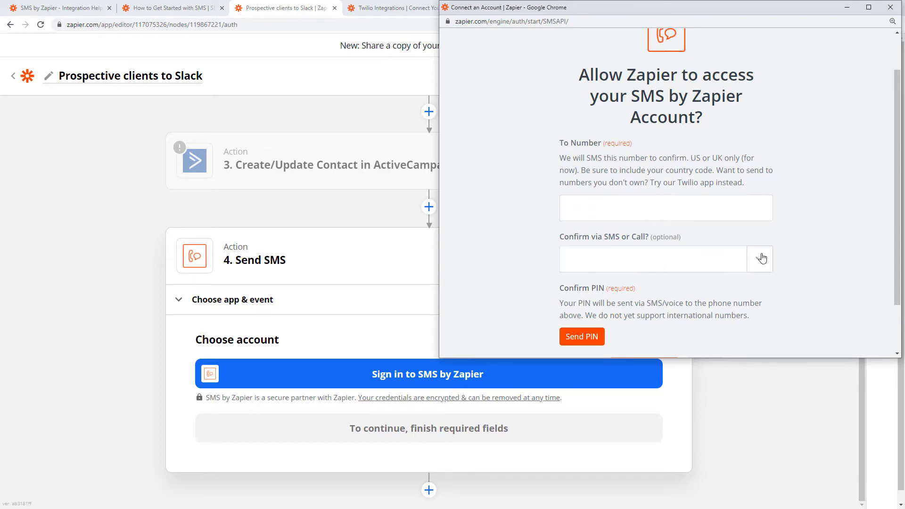
{"action": "scroll", "coordinate": [761, 258], "scroll_direction": "down", "scroll_amount": 1}
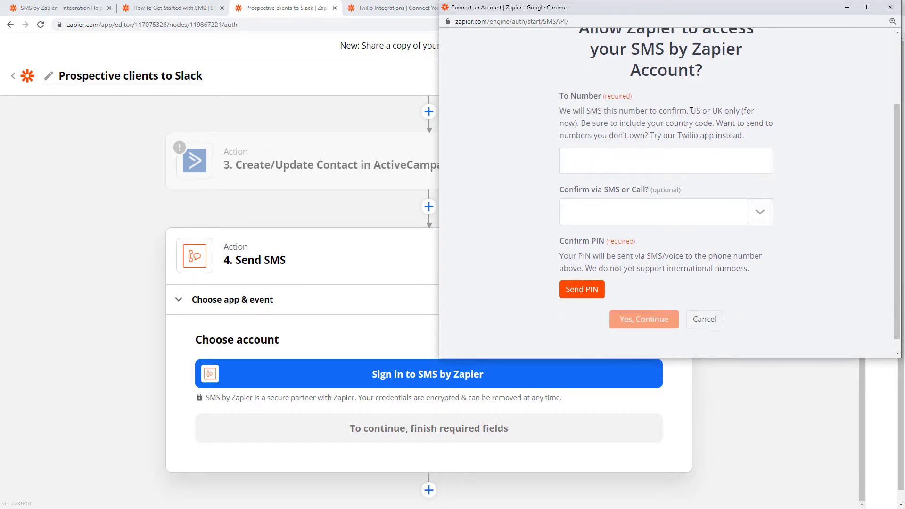
{"action": "left_click", "coordinate": [758, 214]}
{"action": "left_click", "coordinate": [576, 236]}
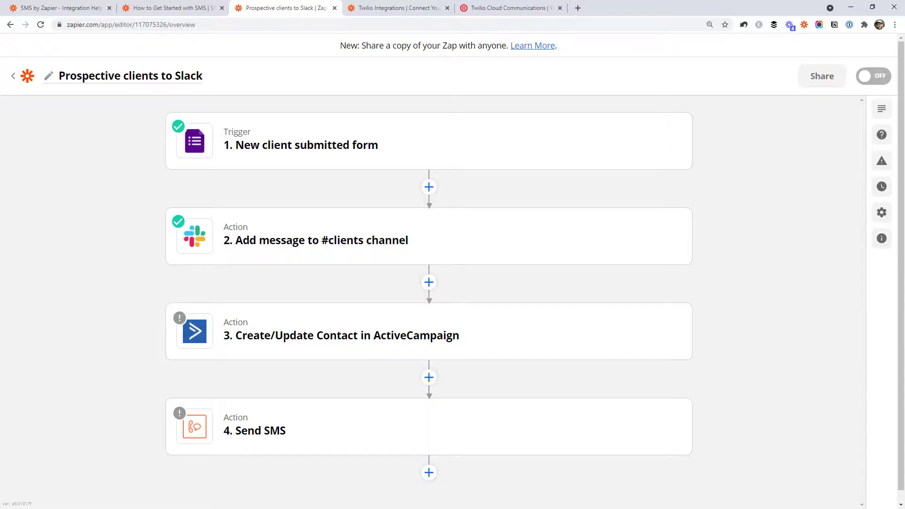
Insert a URL Shortener by Zapier step between steps 3 and 4, searching 'url sho'
{"action": "mouse_move", "coordinate": [624, 327]}
{"action": "mouse_move", "coordinate": [352, 452]}
{"action": "left_click", "coordinate": [429, 377]}
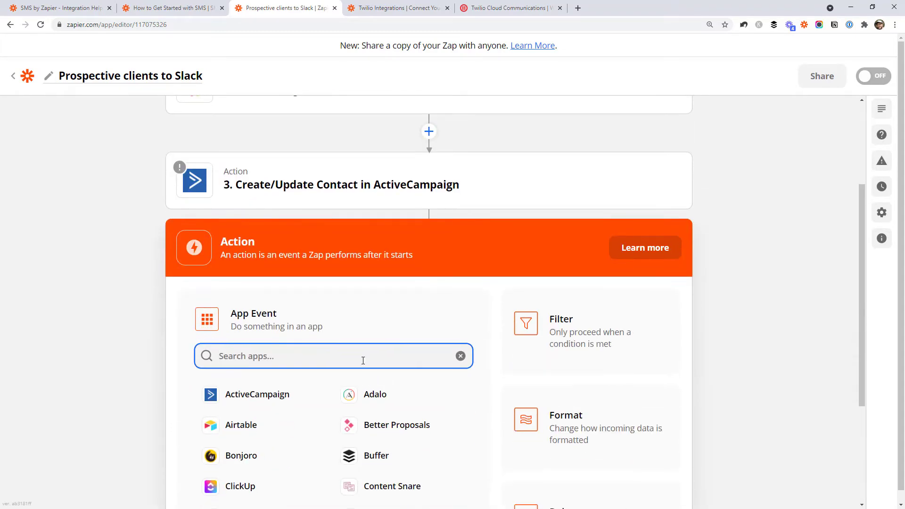
{"action": "type", "text": "url sho"}
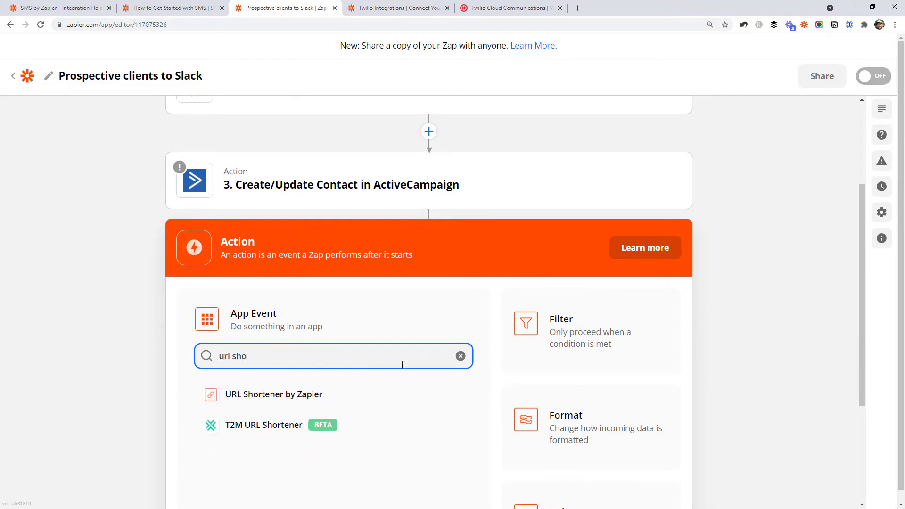
{"action": "left_click", "coordinate": [329, 394]}
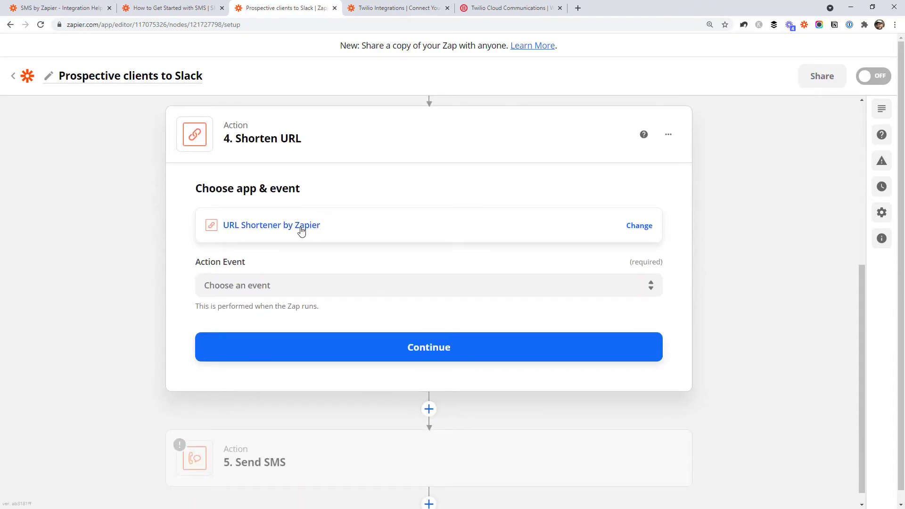
Switch to the 'Twilio Integrations' browser tab
{"action": "mouse_move", "coordinate": [282, 460]}
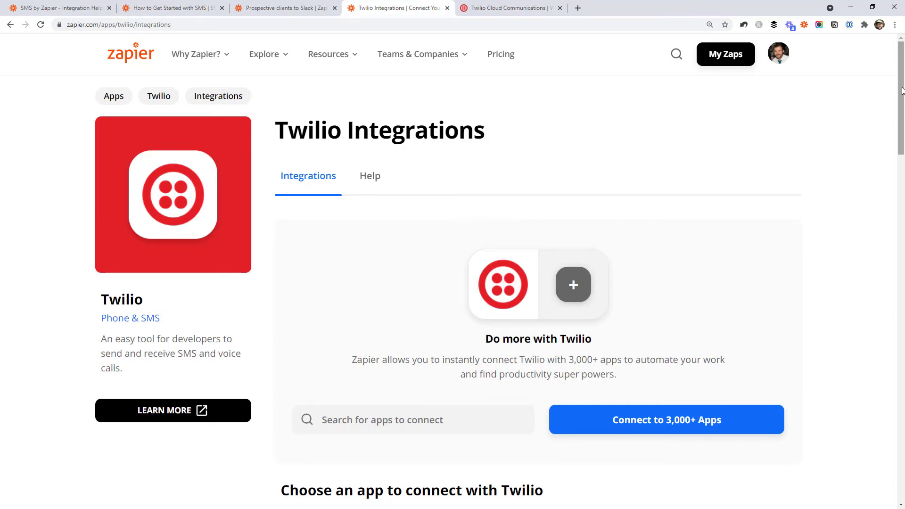
Browse Twilio's supported actions and triggers, then move to the Twilio console tab
{"action": "left_click_drag", "start_coordinate": [901, 91], "coordinate": [867, 426]}
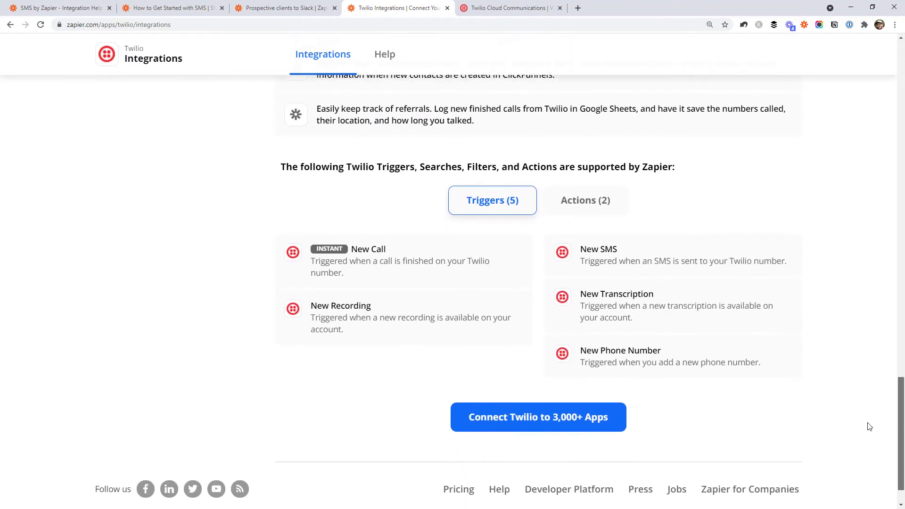
{"action": "left_click", "coordinate": [587, 200]}
{"action": "triple_click", "coordinate": [348, 304]}
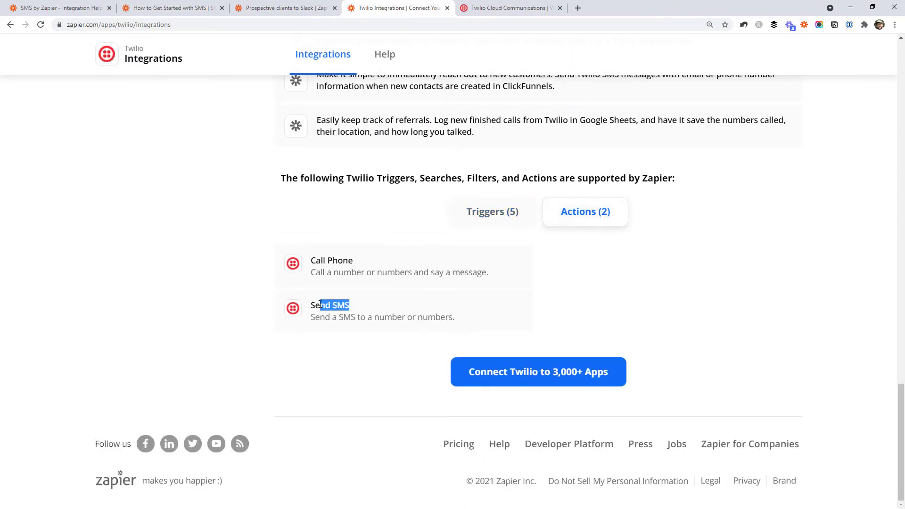
{"action": "left_click", "coordinate": [661, 304]}
{"action": "left_click", "coordinate": [503, 213]}
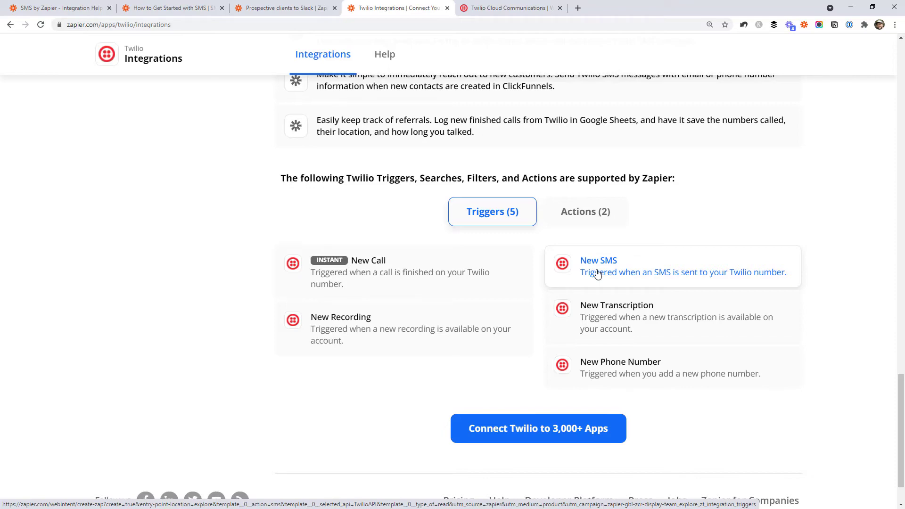
{"action": "key", "text": "ctrl+Tab"}
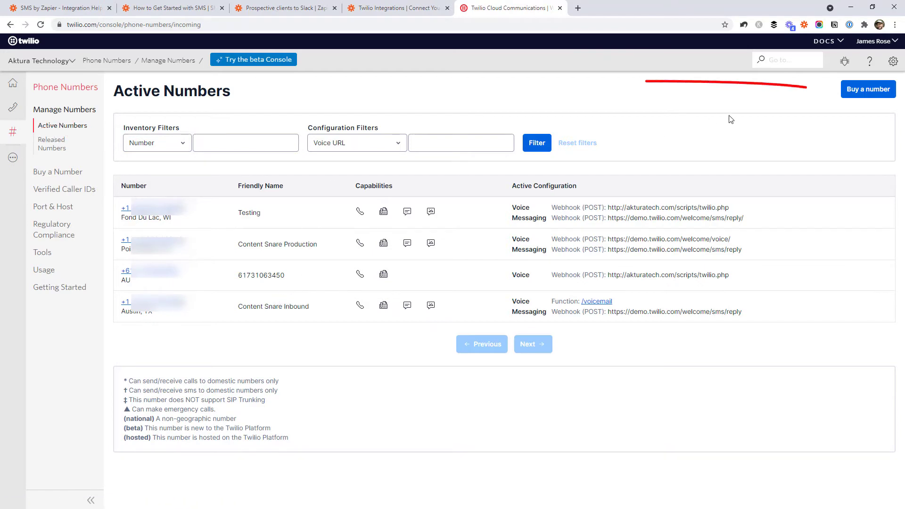
Search Twilio for SMS-capable numbers containing '1234' anywhere in the number
{"action": "left_click", "coordinate": [858, 95]}
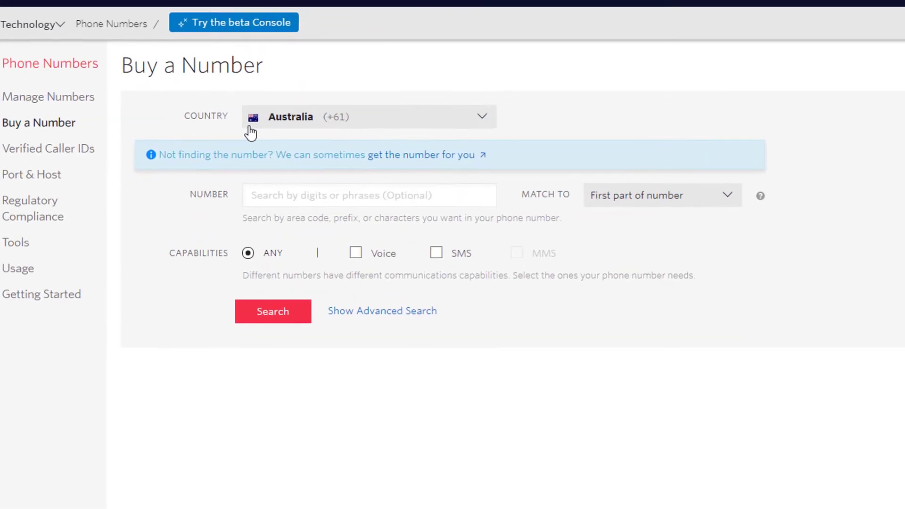
{"action": "left_click", "coordinate": [375, 189]}
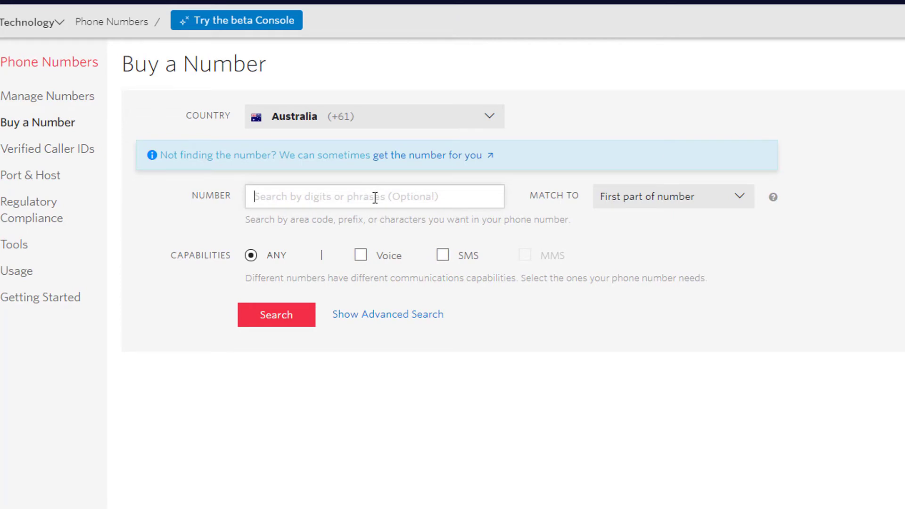
{"action": "type", "text": "1234"}
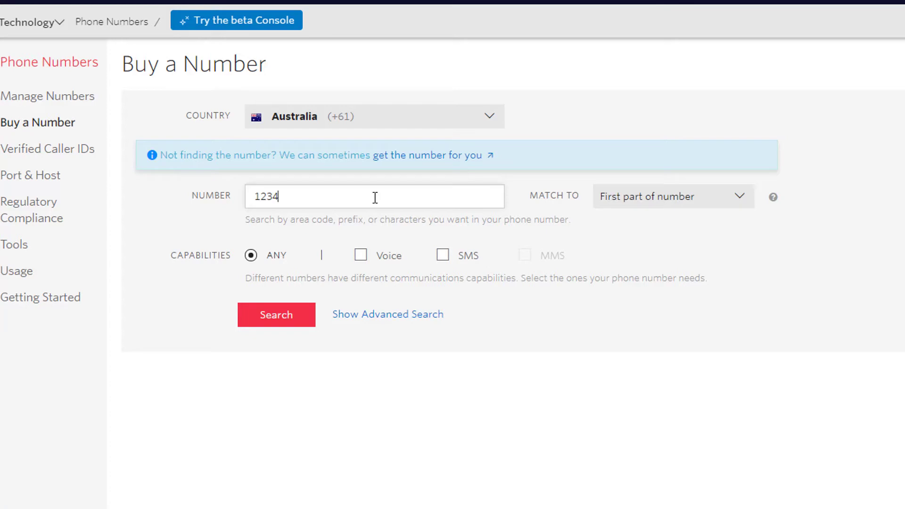
{"action": "left_click", "coordinate": [668, 202]}
{"action": "left_click", "coordinate": [651, 241]}
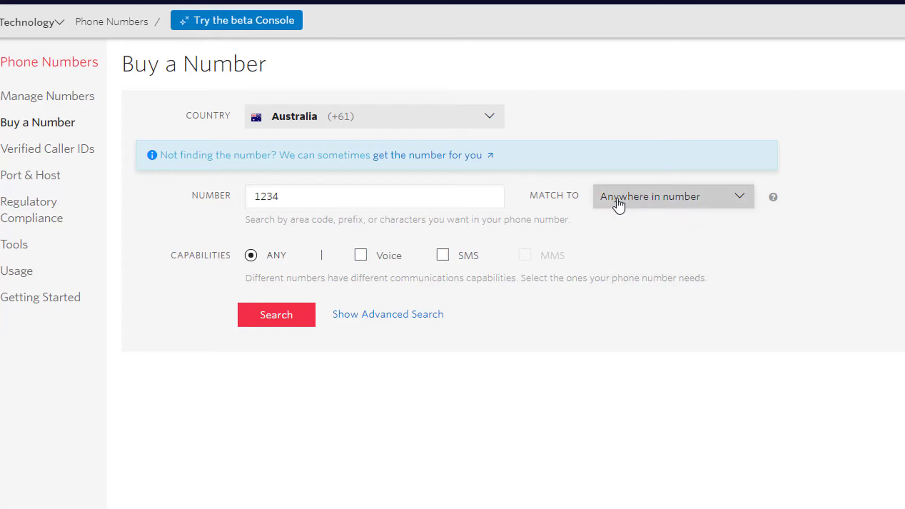
{"action": "left_click", "coordinate": [453, 257]}
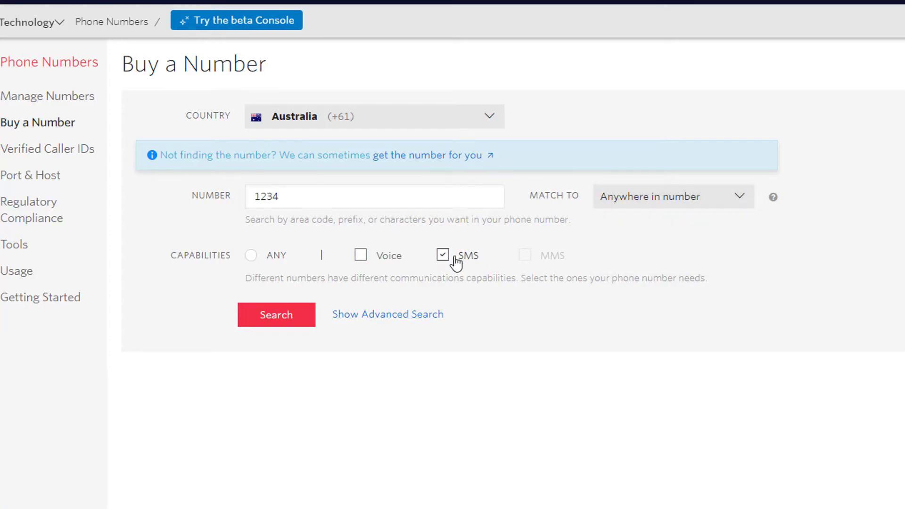
{"action": "left_click", "coordinate": [269, 318]}
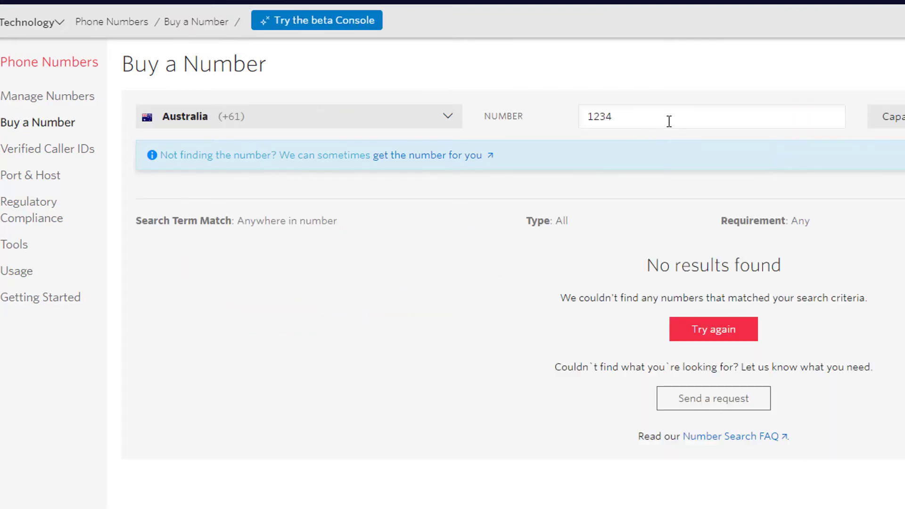
Clear the '1234' filter and rerun the search to list Australian mobiles at $6.00 monthly
{"action": "double_click", "coordinate": [692, 117]}
{"action": "key", "text": "BackSpace"}
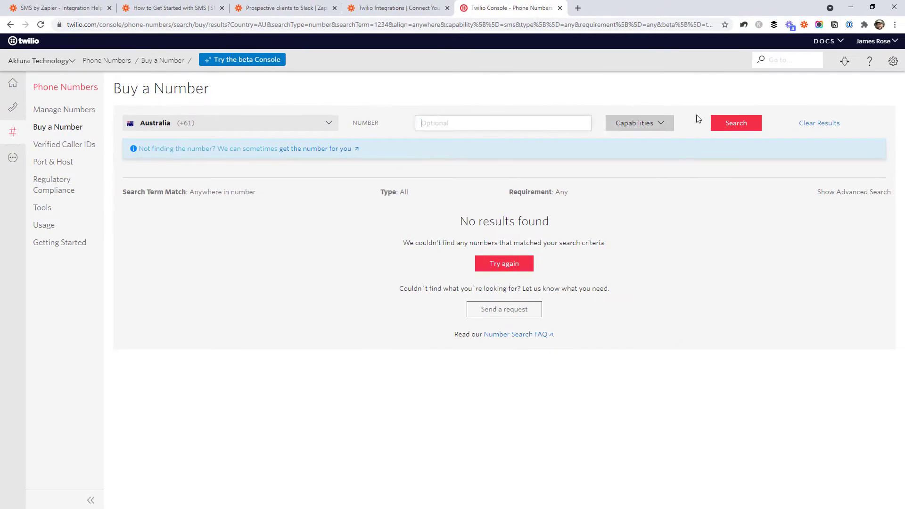
{"action": "left_click", "coordinate": [721, 123]}
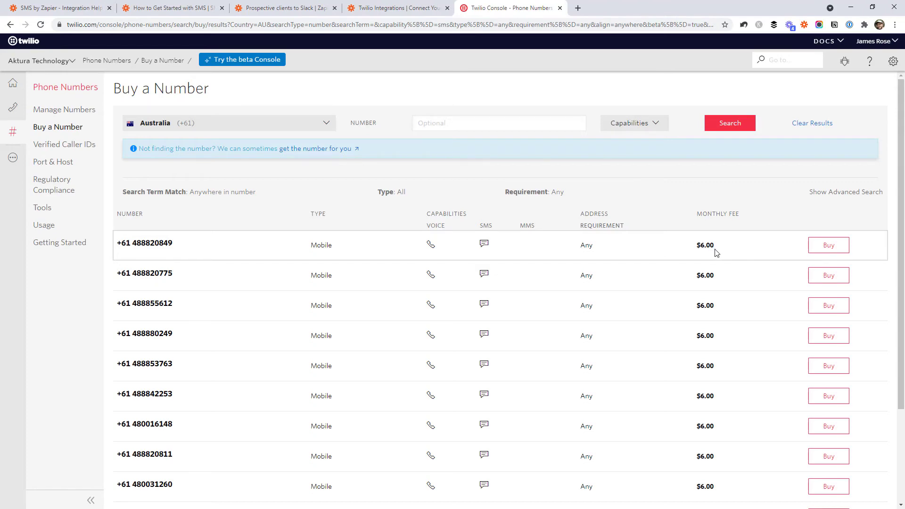
{"action": "scroll", "coordinate": [697, 253], "scroll_direction": "down", "scroll_amount": 3}
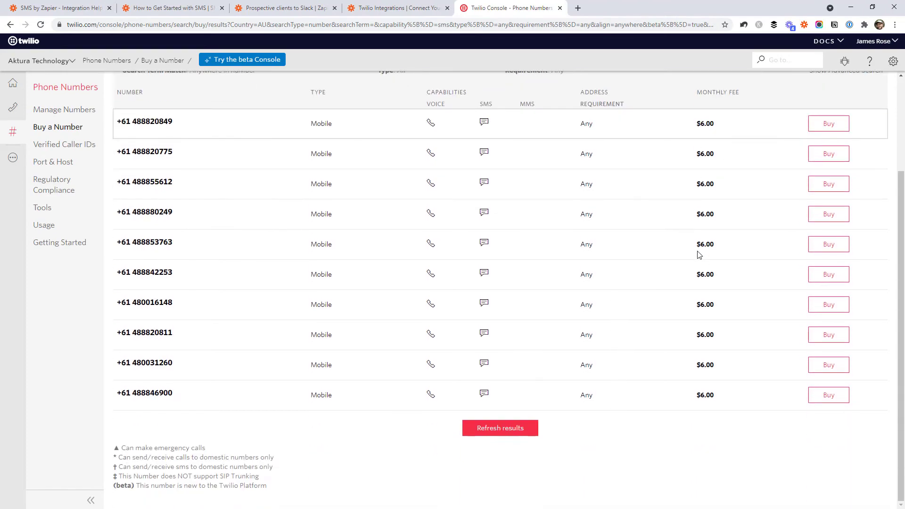
{"action": "scroll", "coordinate": [697, 253], "scroll_direction": "up", "scroll_amount": 3}
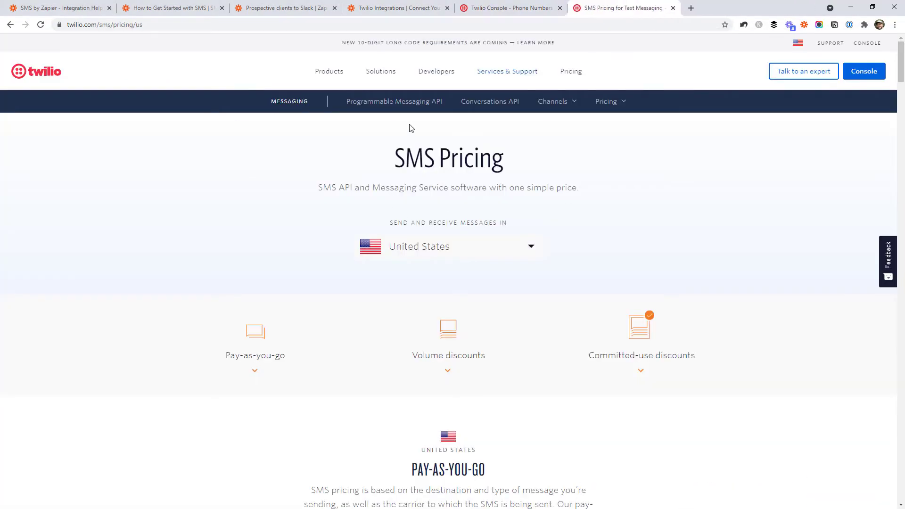
{"action": "left_click", "coordinate": [515, 242]}
{"action": "type", "text": "aust"}
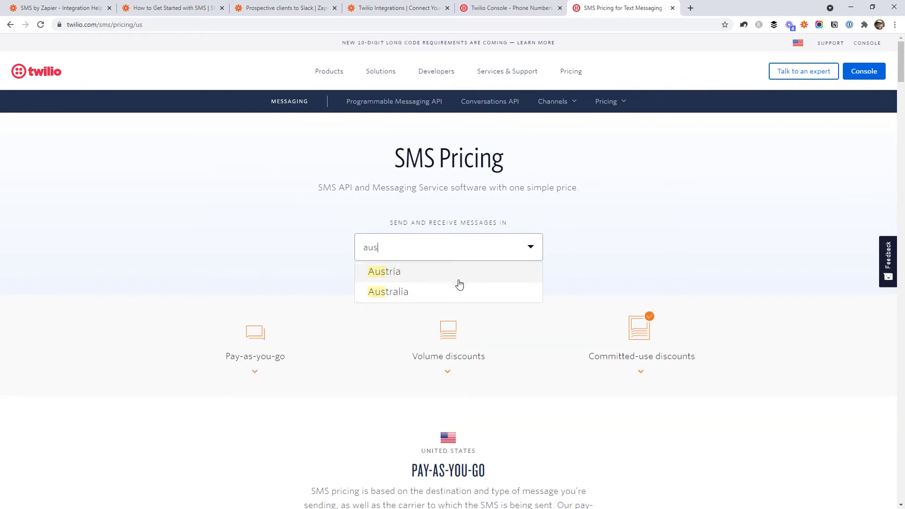
{"action": "left_click", "coordinate": [445, 291]}
{"action": "scroll", "coordinate": [612, 311], "scroll_direction": "down", "scroll_amount": 8}
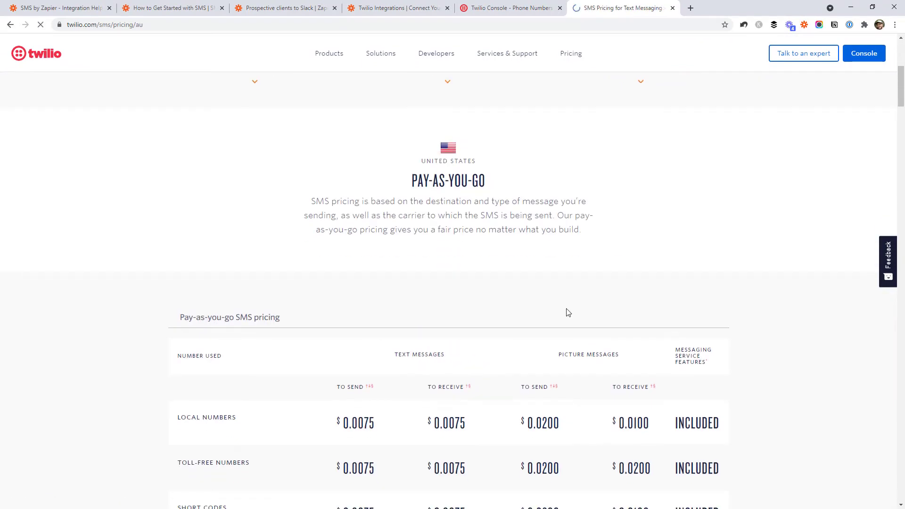
{"action": "scroll", "coordinate": [479, 266], "scroll_direction": "down", "scroll_amount": 9}
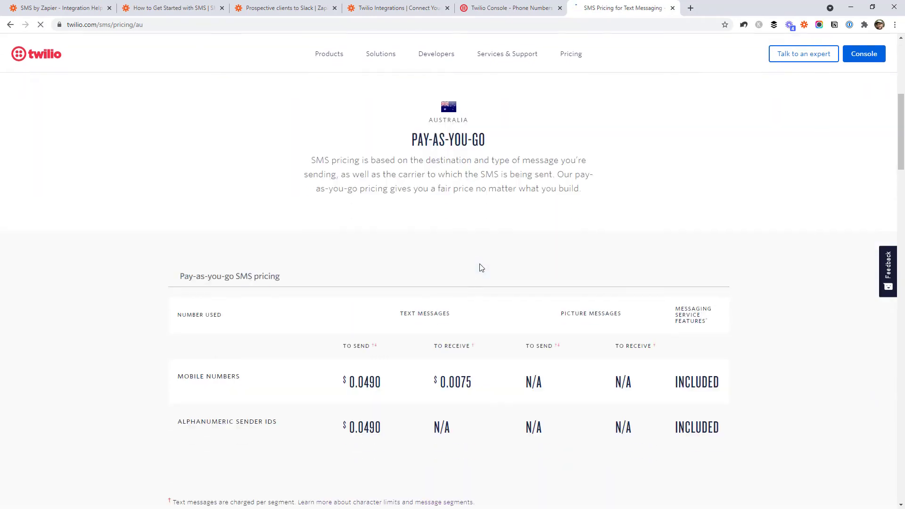
{"action": "left_click_drag", "start_coordinate": [358, 287], "coordinate": [375, 289]}
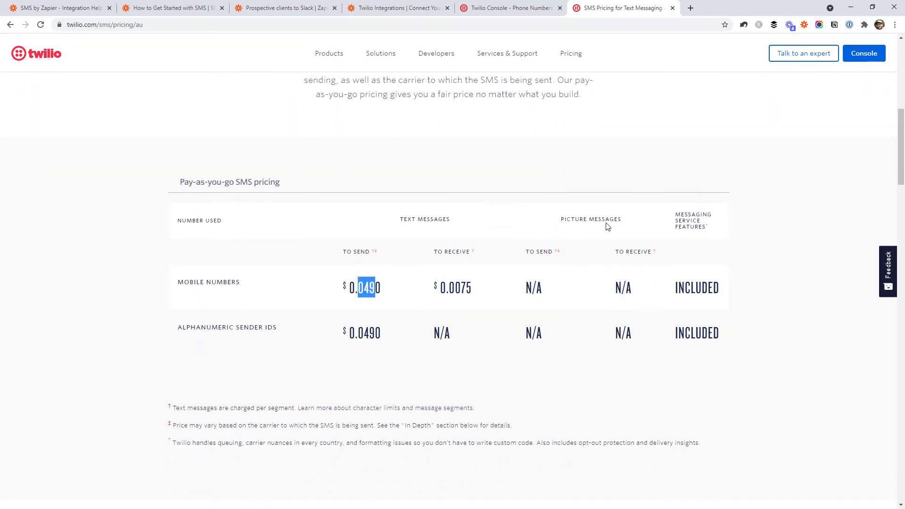
{"action": "scroll", "coordinate": [565, 212], "scroll_direction": "up", "scroll_amount": 7}
{"action": "left_click", "coordinate": [10, 25]}
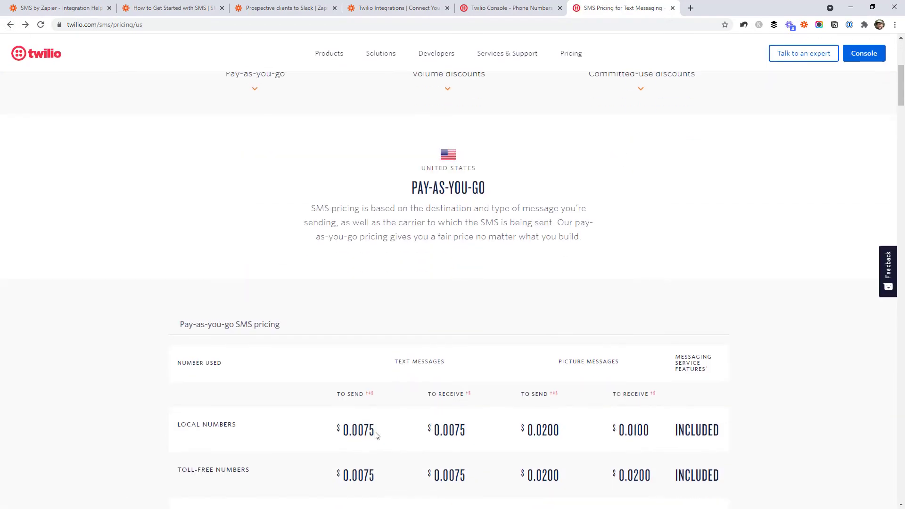
{"action": "scroll", "coordinate": [502, 244], "scroll_direction": "down", "scroll_amount": 1}
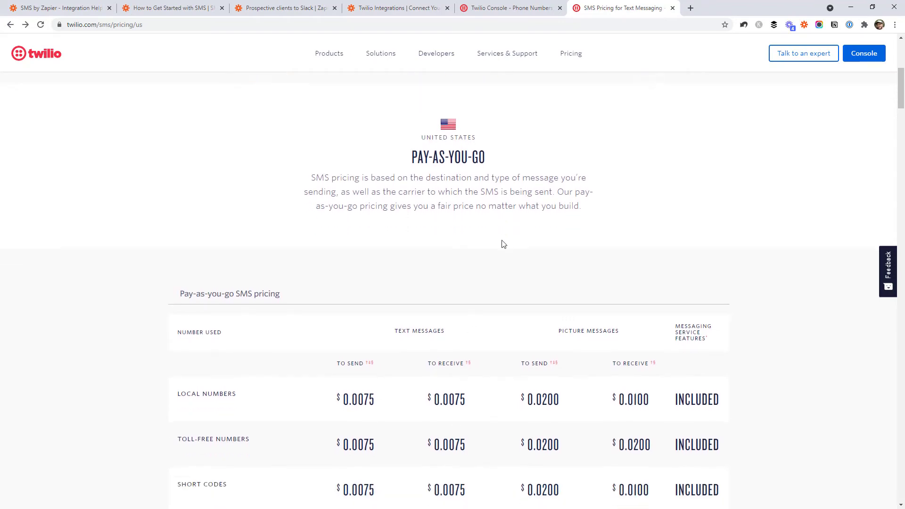
{"action": "scroll", "coordinate": [577, 242], "scroll_direction": "up", "scroll_amount": 7}
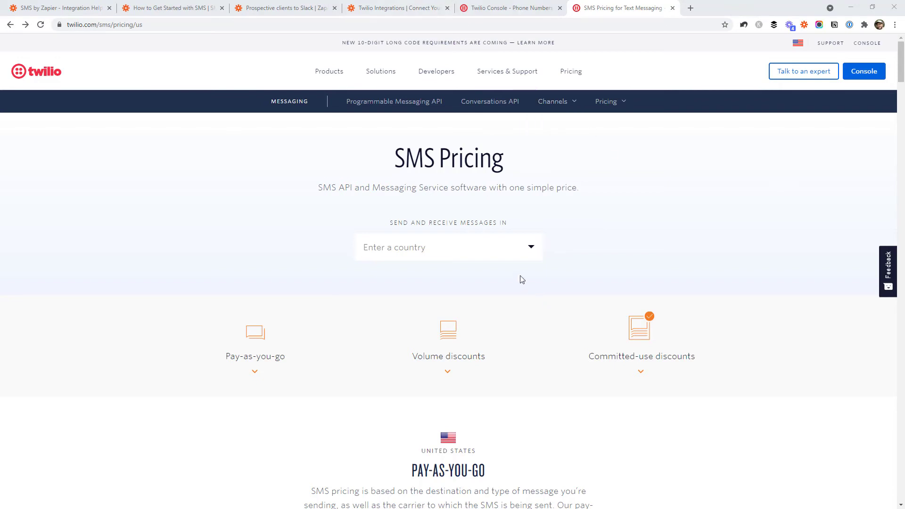
{"action": "left_click", "coordinate": [261, 10]}
Delete the Shorten URL step from the Zap
{"action": "scroll", "coordinate": [728, 272], "scroll_direction": "down", "scroll_amount": 1}
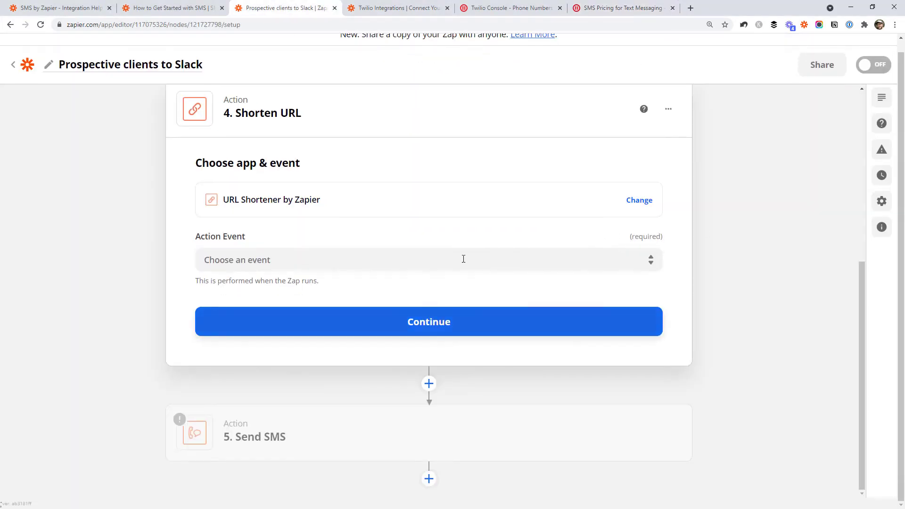
{"action": "left_click", "coordinate": [668, 109]}
{"action": "left_click", "coordinate": [642, 168]}
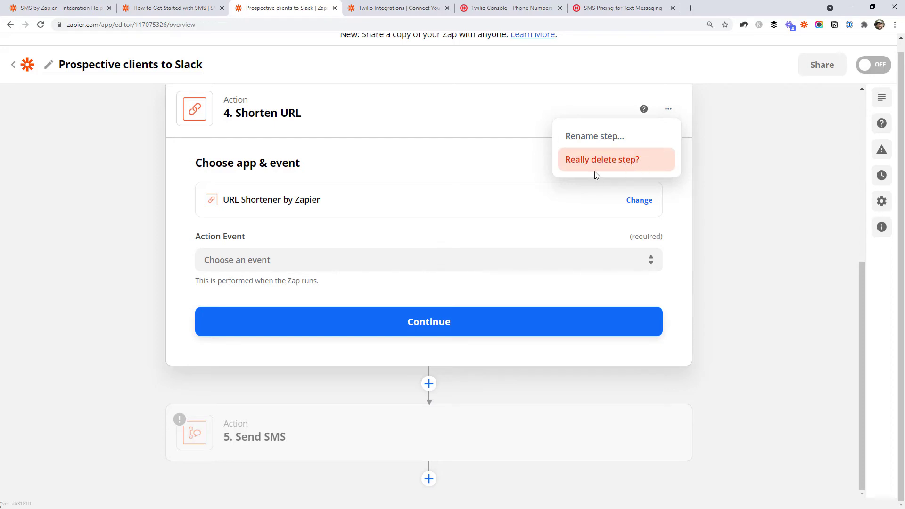
{"action": "left_click", "coordinate": [597, 169]}
Add a new action step using the Twilio app, found by searching 'twili'
{"action": "left_click", "coordinate": [429, 461]}
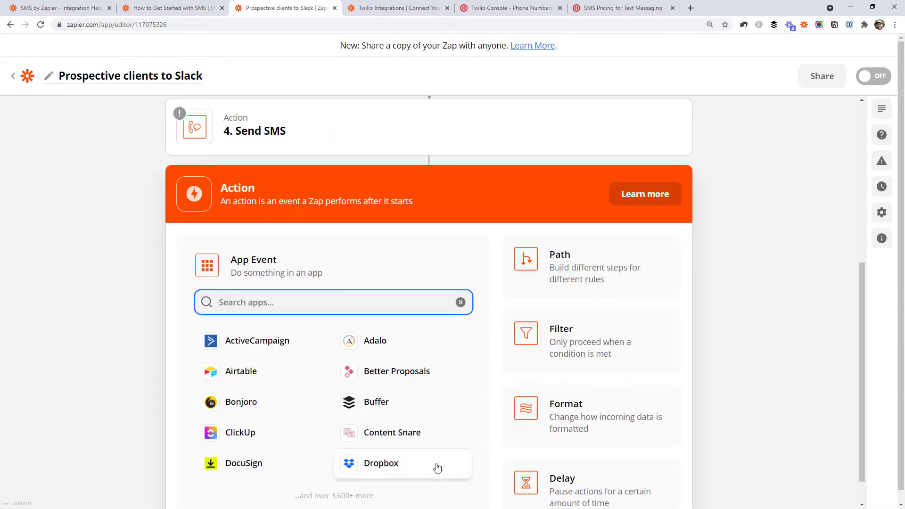
{"action": "type", "text": "twili"}
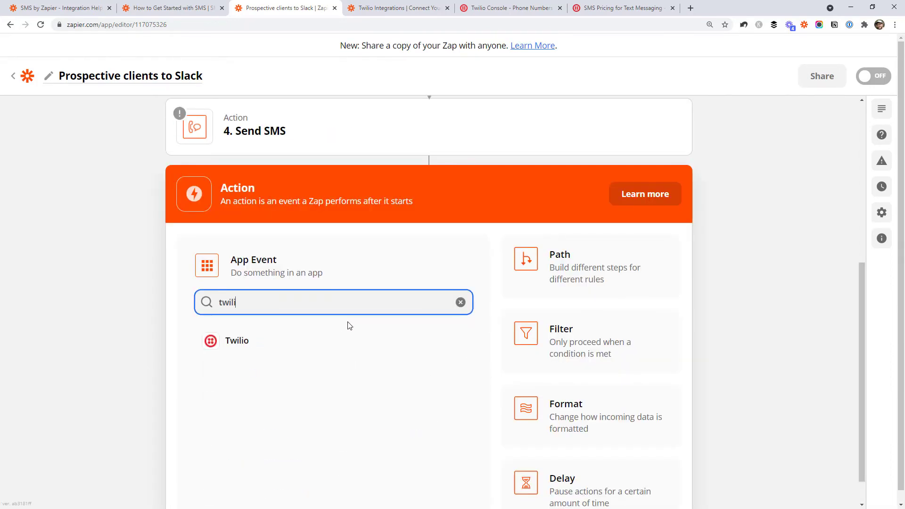
{"action": "left_click", "coordinate": [236, 341]}
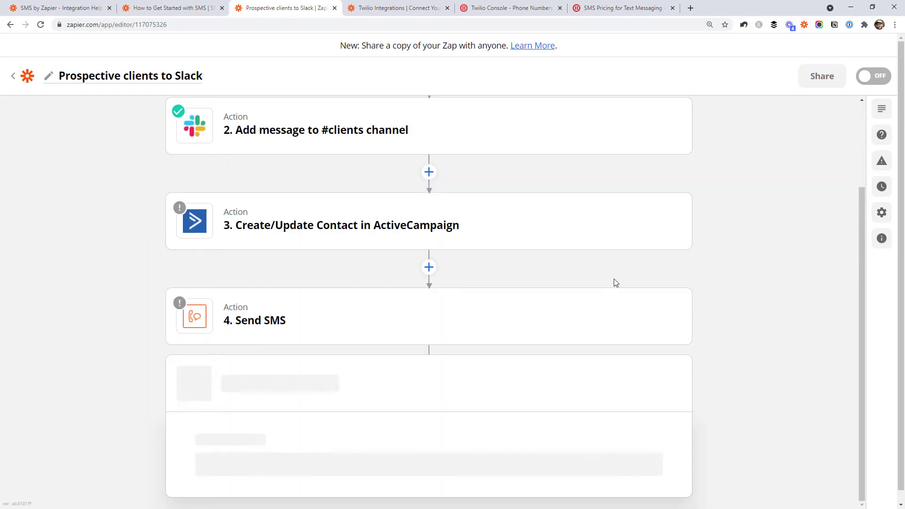
{"action": "left_click", "coordinate": [350, 366]}
Choose Send SMS as the Twilio action event and connect the Twilio account
{"action": "left_click", "coordinate": [236, 415]}
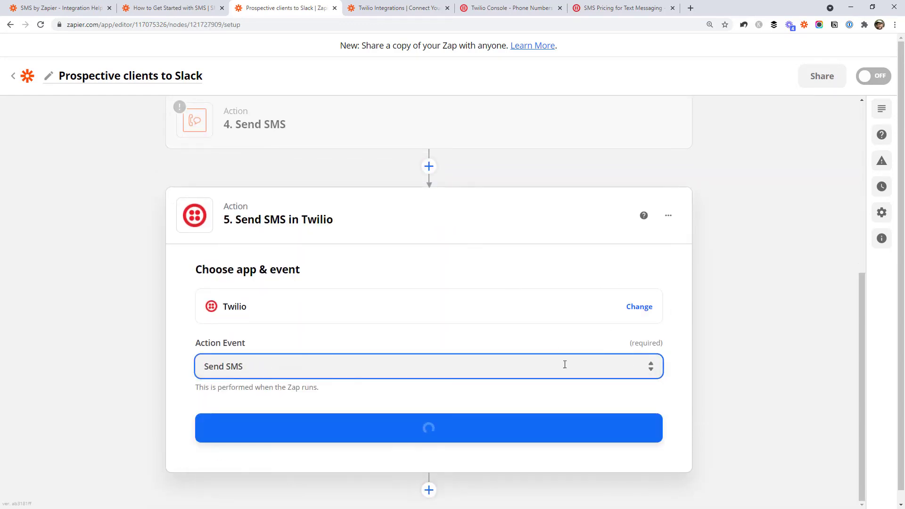
{"action": "left_click", "coordinate": [376, 435]}
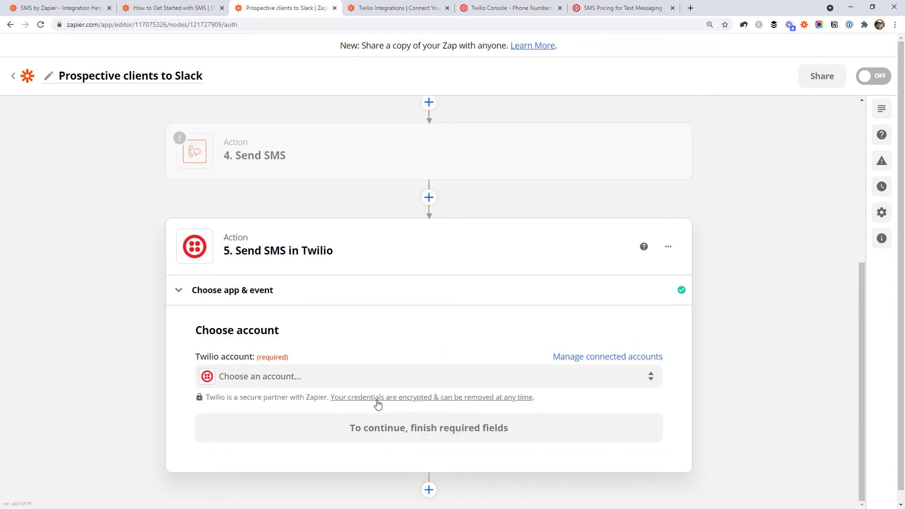
{"action": "left_click", "coordinate": [373, 372]}
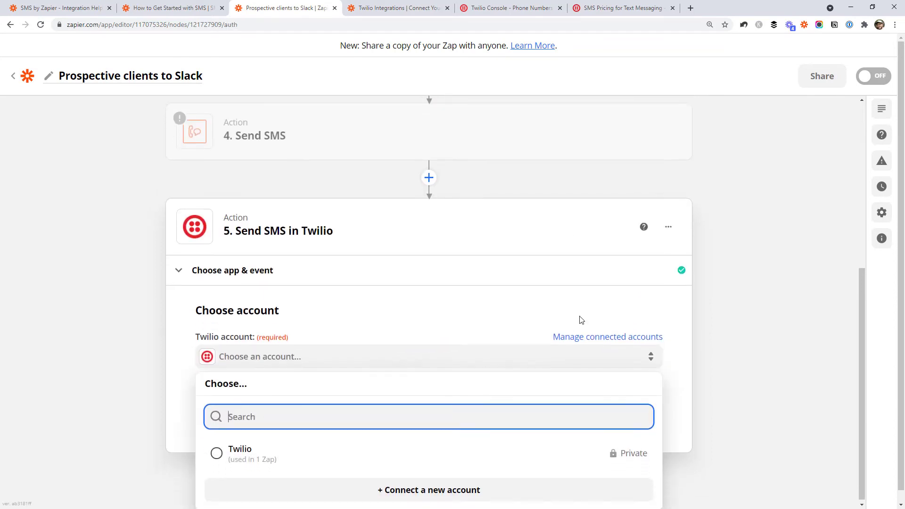
{"action": "left_click", "coordinate": [382, 452]}
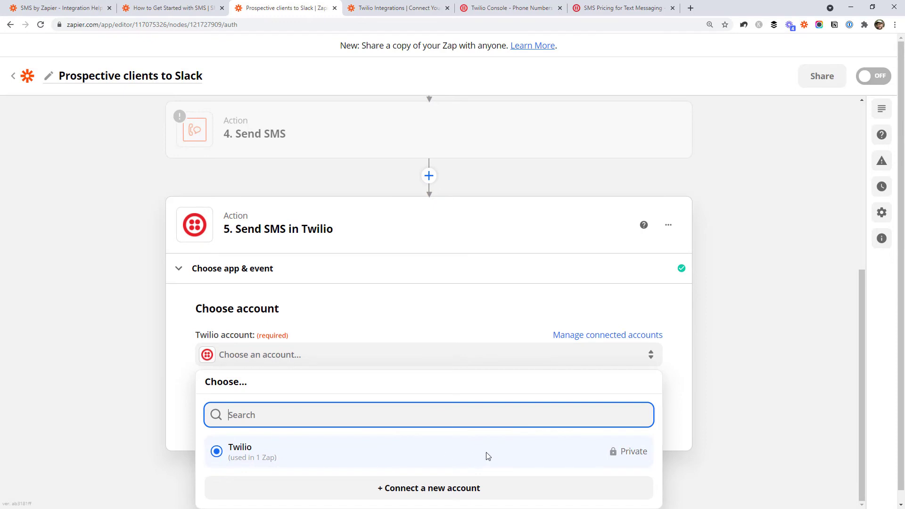
{"action": "left_click", "coordinate": [790, 392]}
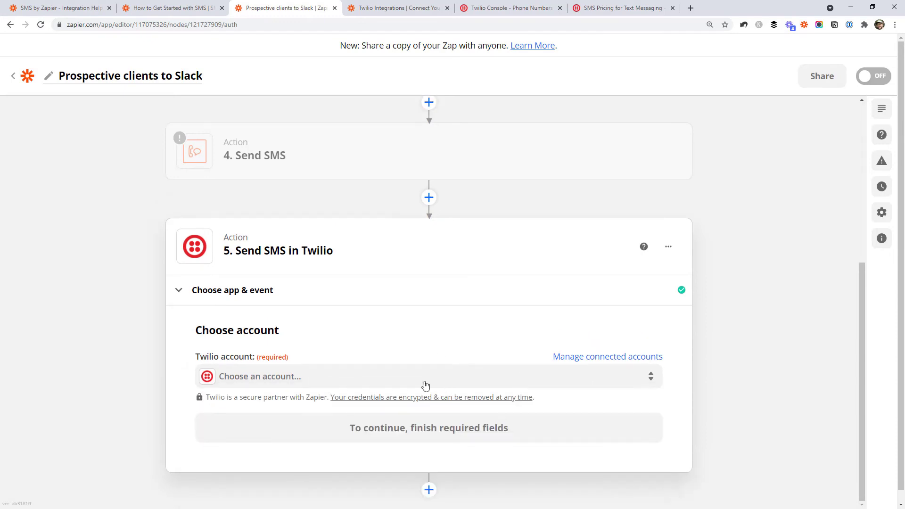
{"action": "left_click", "coordinate": [396, 382]}
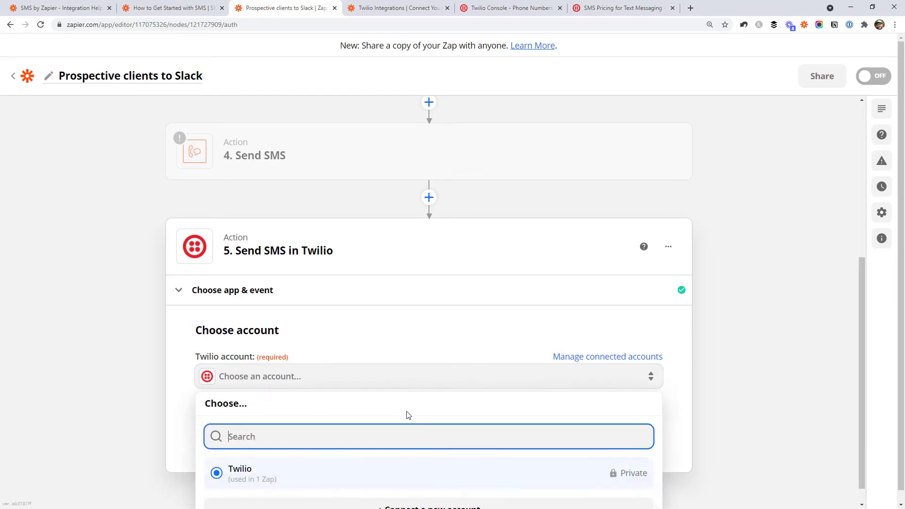
{"action": "left_click", "coordinate": [400, 470]}
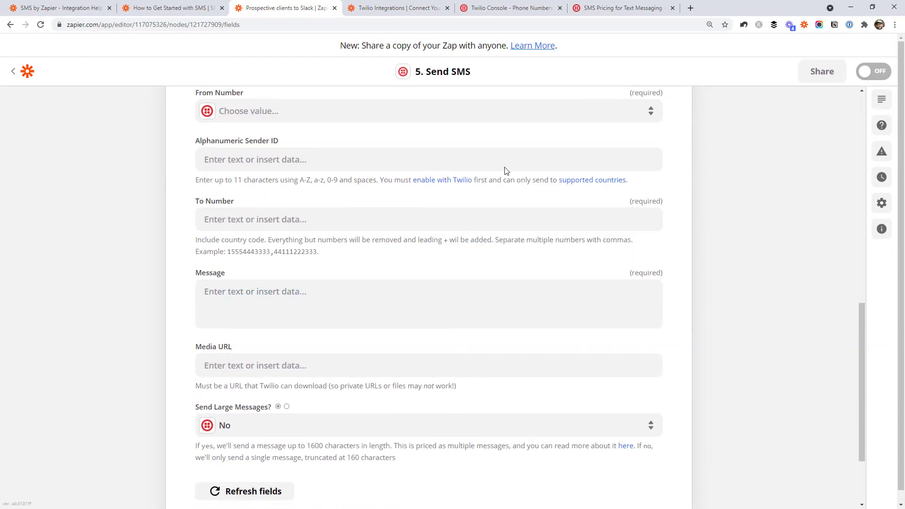
Set the Send SMS step's From Number to Testing
{"action": "left_click", "coordinate": [279, 113]}
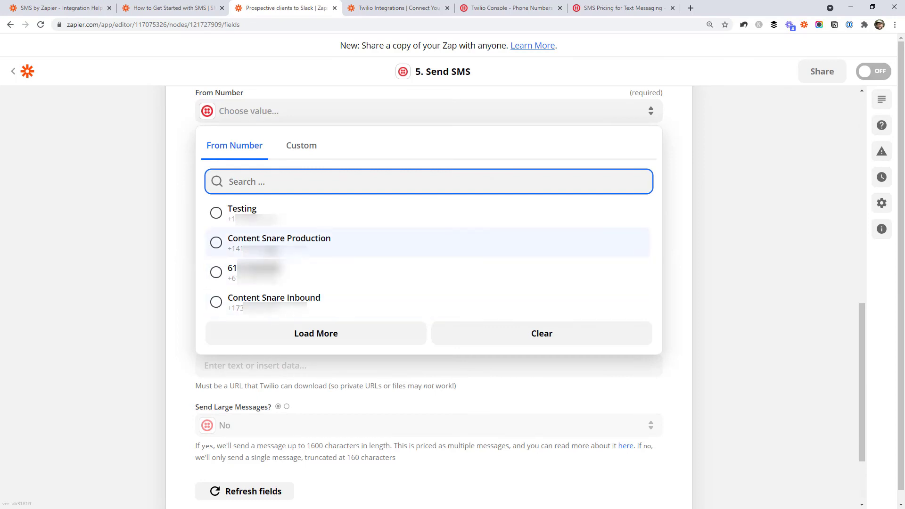
{"action": "left_click", "coordinate": [270, 218]}
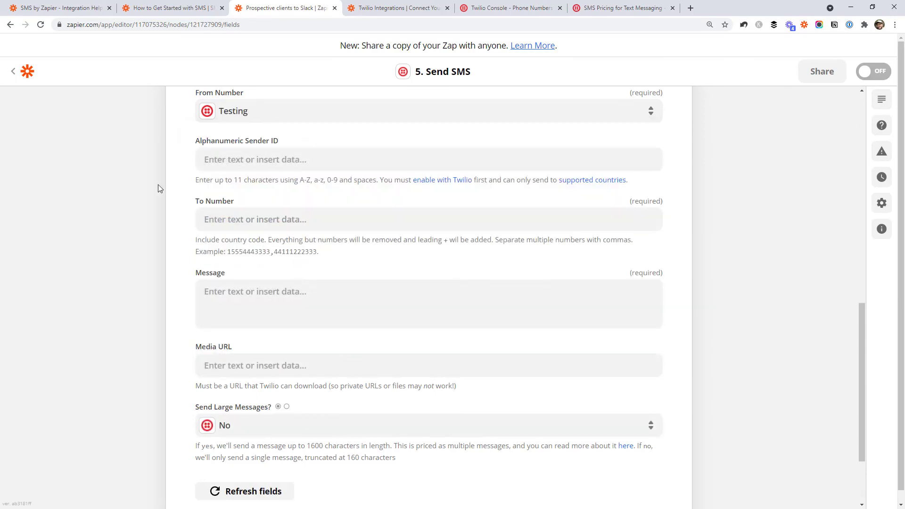
{"action": "left_click", "coordinate": [221, 161]}
{"action": "left_click", "coordinate": [169, 192]}
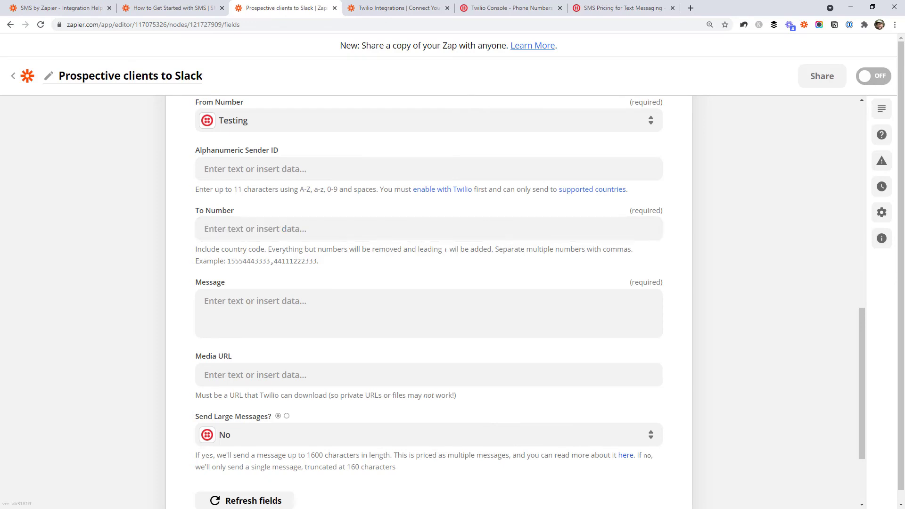
Browse the New client submitted form data for the Message field without inserting anything
{"action": "scroll", "coordinate": [722, 269], "scroll_direction": "down", "scroll_amount": 1}
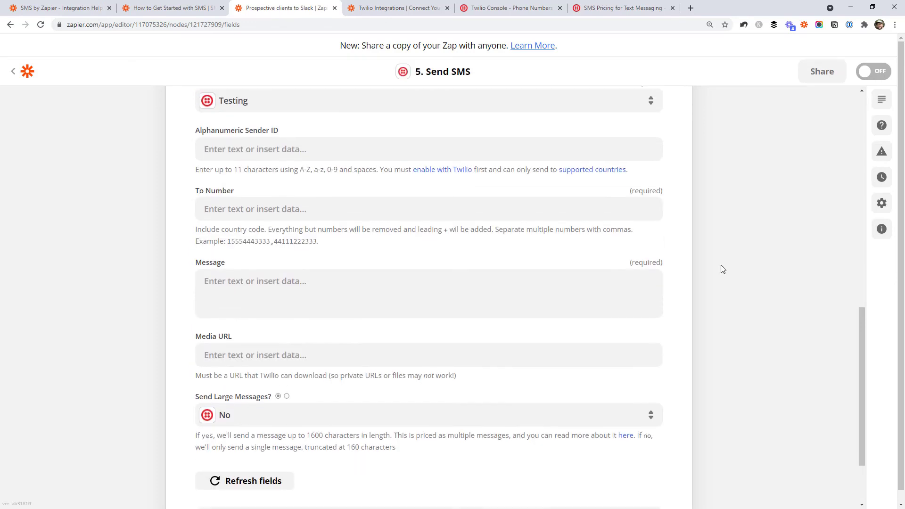
{"action": "left_click", "coordinate": [274, 290]}
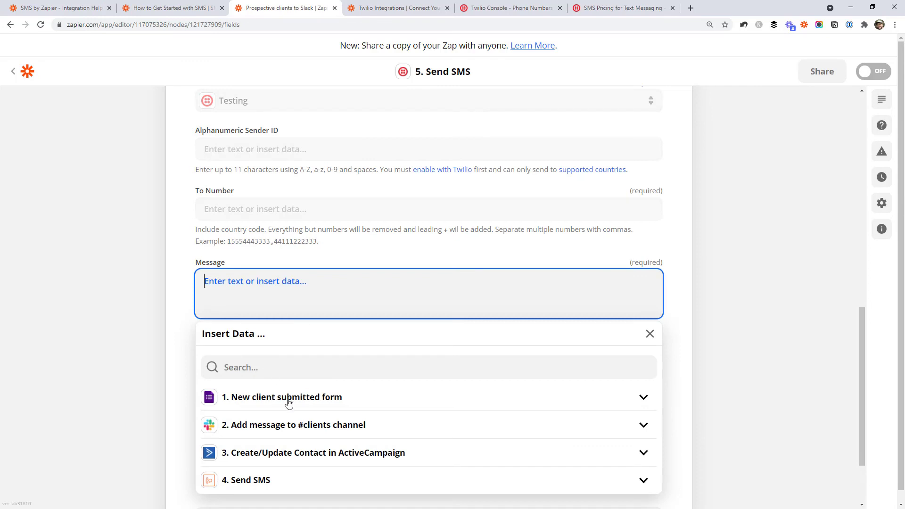
{"action": "left_click", "coordinate": [271, 400]}
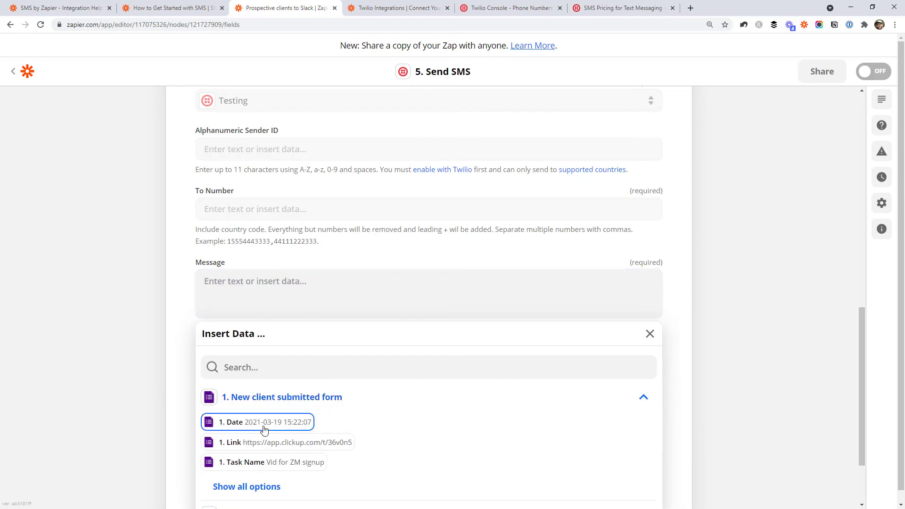
{"action": "left_click", "coordinate": [264, 292]}
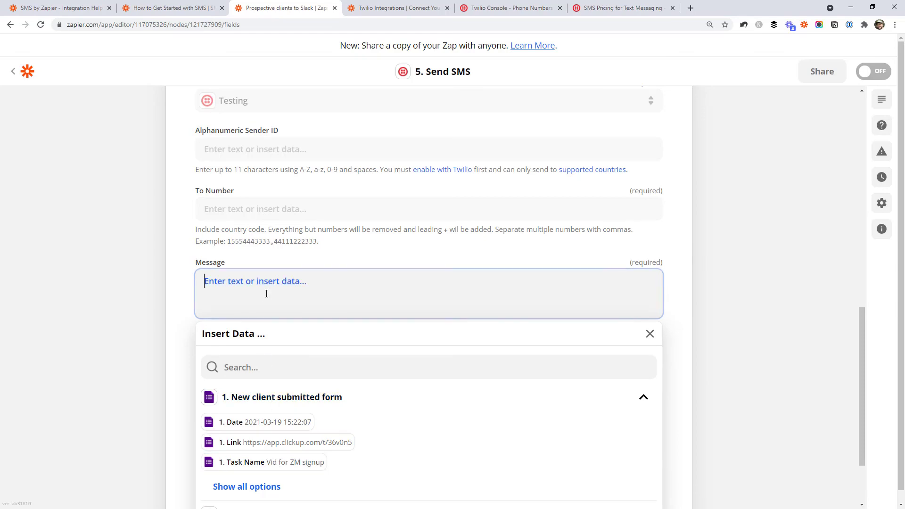
{"action": "left_click", "coordinate": [152, 284]}
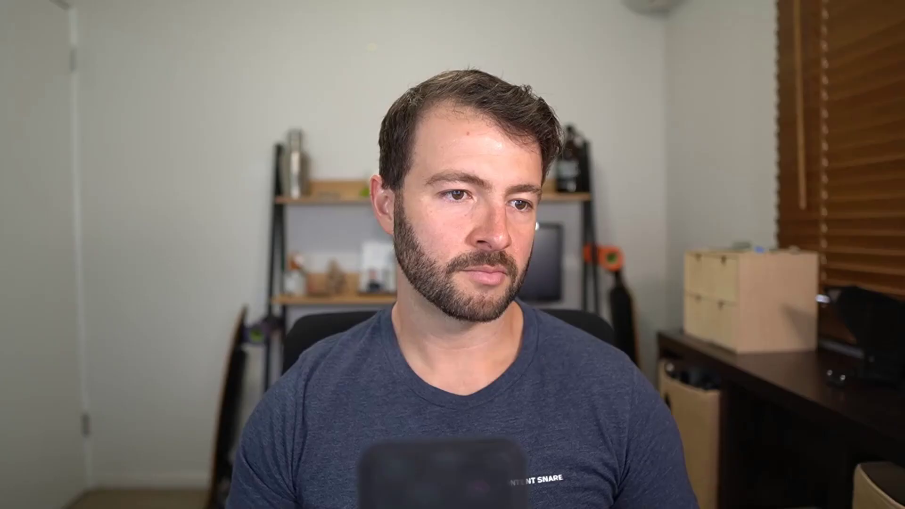